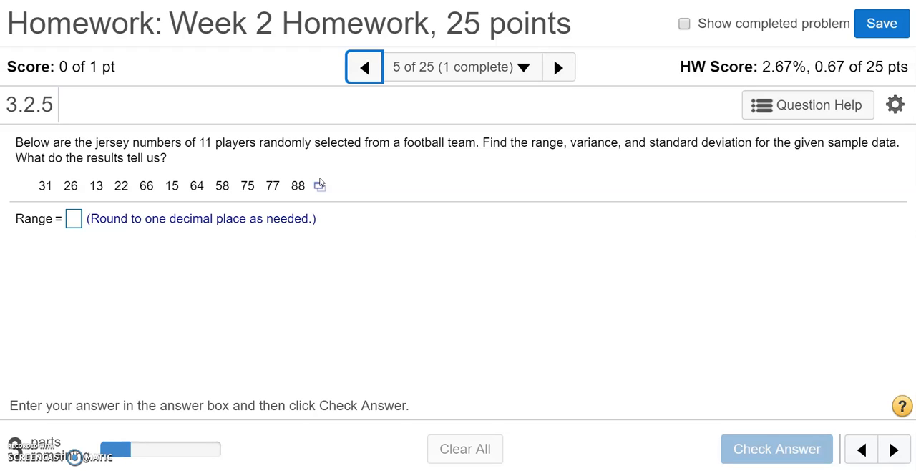
Open the jersey number data set in StatCrunch, then reposition and enlarge its window beside the question
left_click(320, 185)
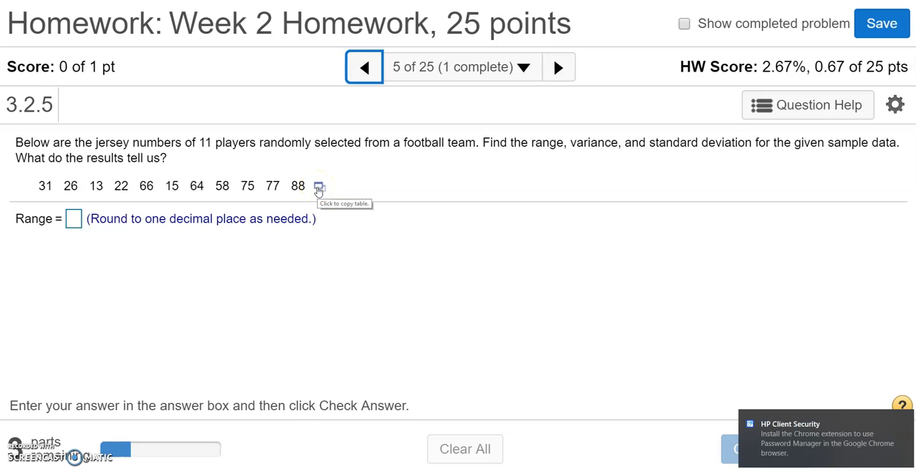
left_click(318, 188)
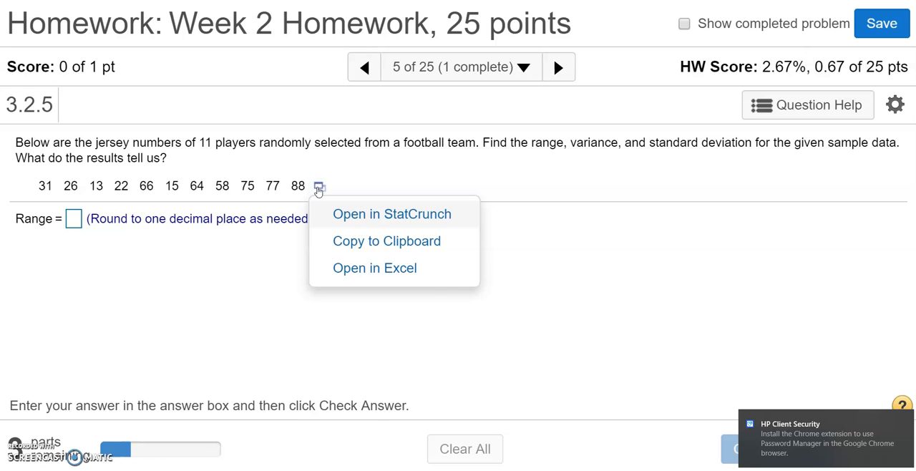
left_click(348, 219)
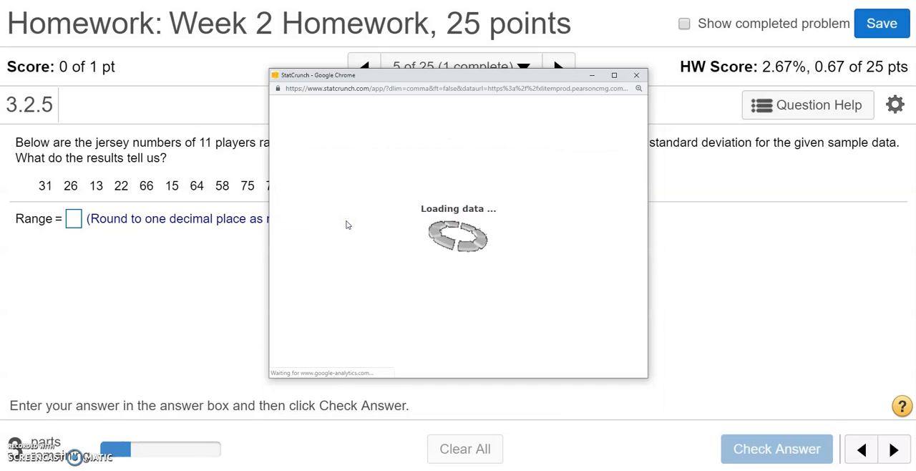
left_click_drag(318, 76, 374, 13)
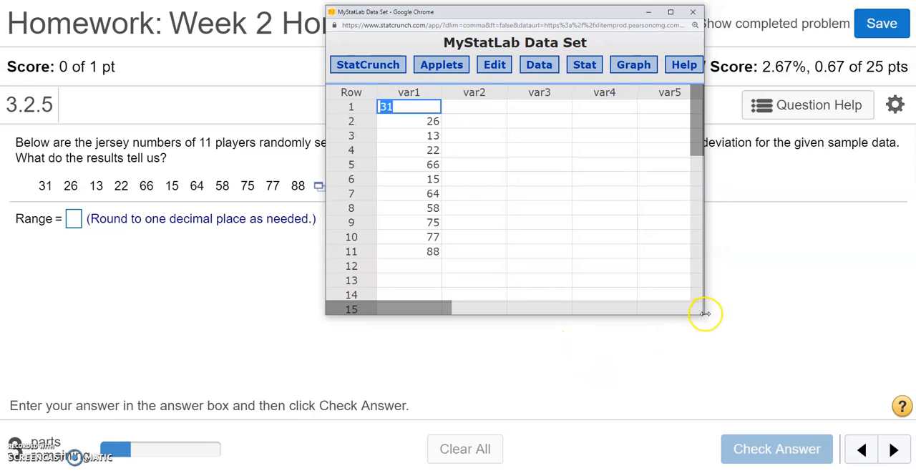
left_click_drag(703, 317, 909, 434)
left_click(646, 267)
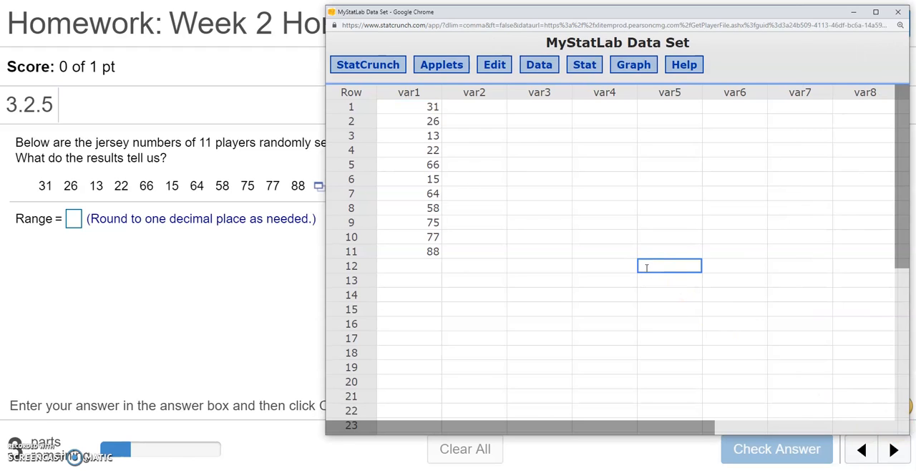
Set up column summary statistics for var1, moving the dialog clear of the data column
left_click(585, 66)
mouse_move(594, 104)
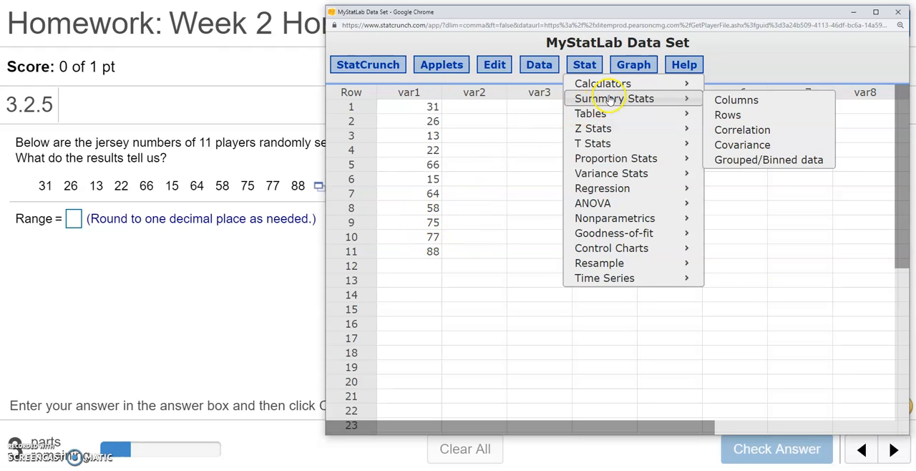
left_click(732, 105)
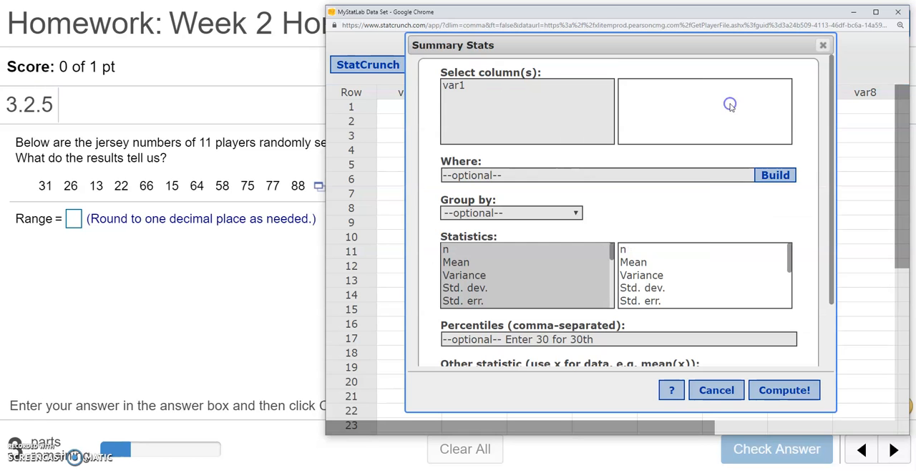
left_click_drag(449, 44, 515, 49)
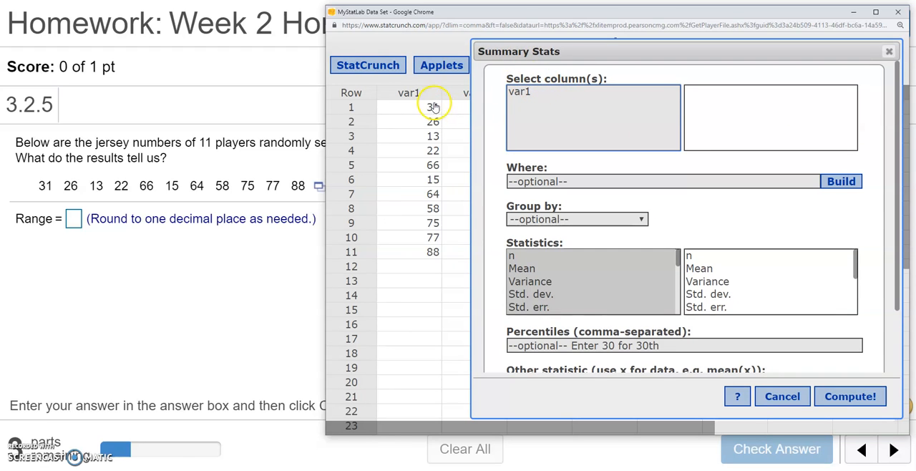
mouse_move(405, 98)
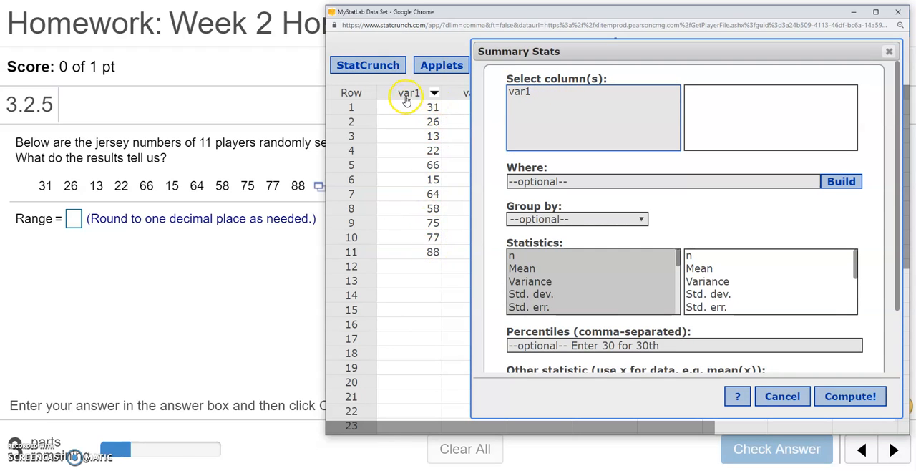
left_click(522, 92)
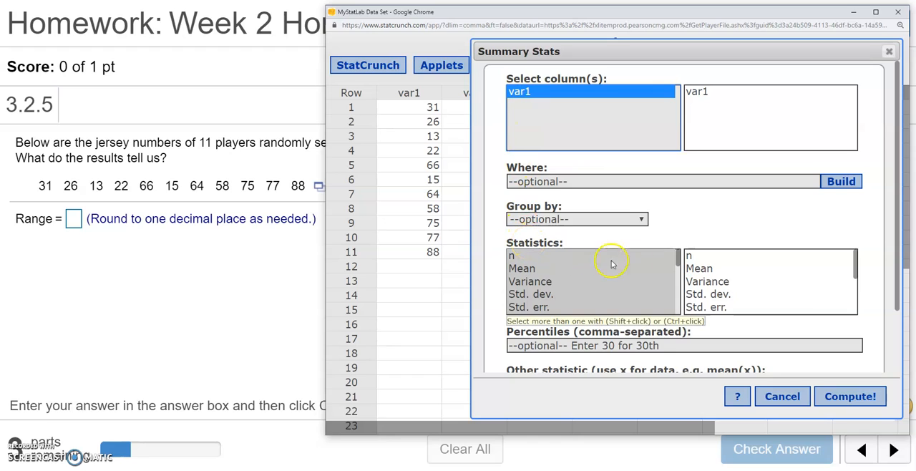
Restrict the summary statistics to Std. dev., Variance and Range, and compute them
left_click_drag(677, 260, 678, 272)
left_click(705, 220)
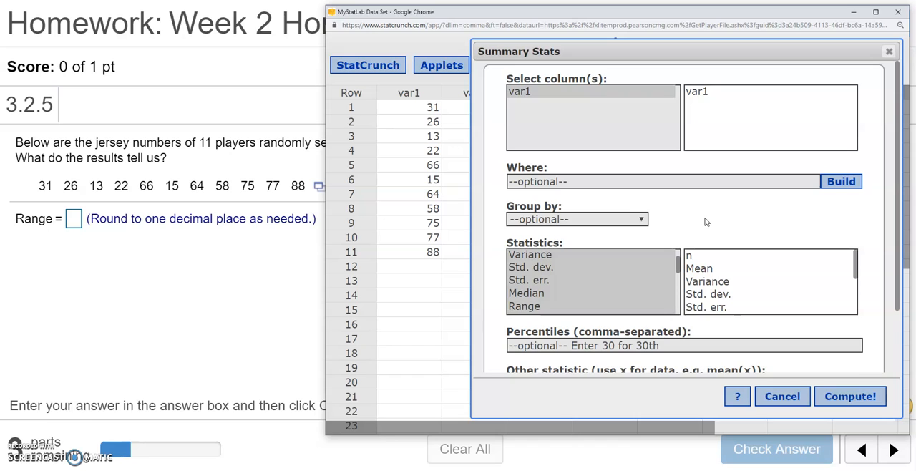
left_click(683, 223)
left_click(548, 257)
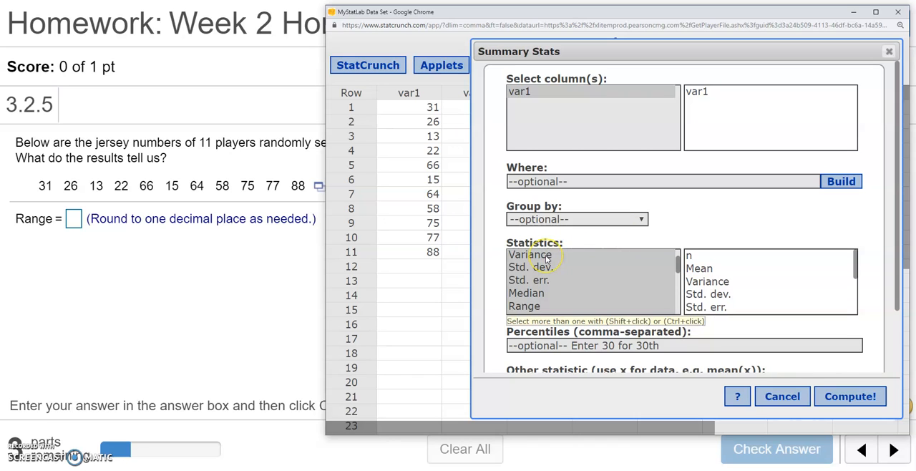
left_click(547, 258)
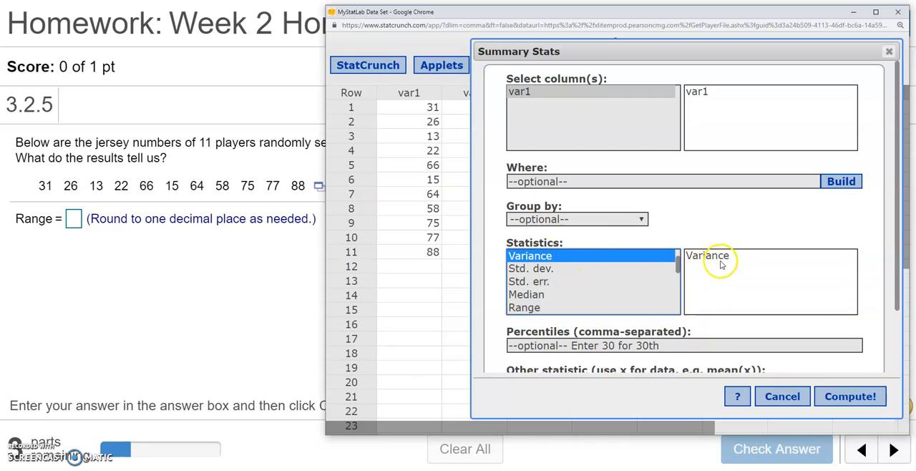
left_click(540, 272)
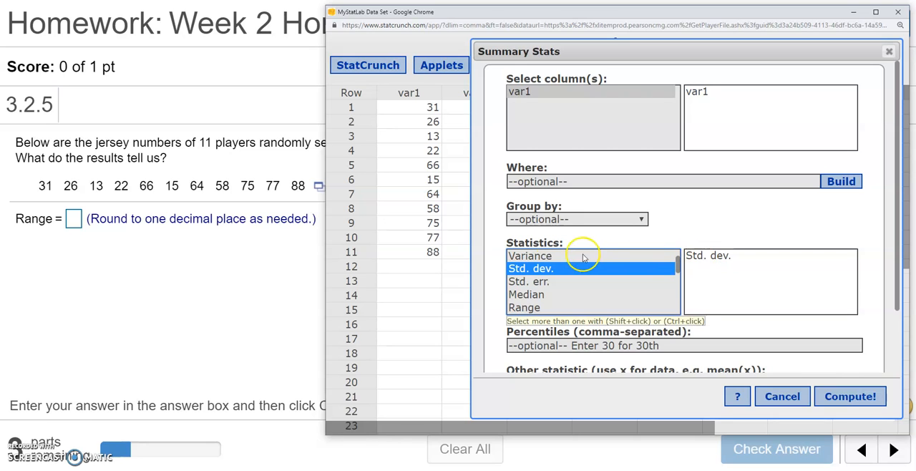
left_click(539, 256, "ctrl")
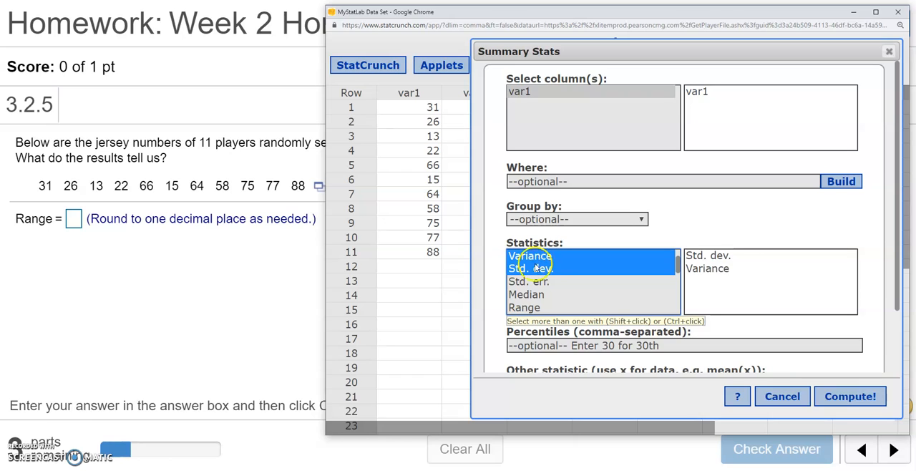
left_click(529, 309, "ctrl")
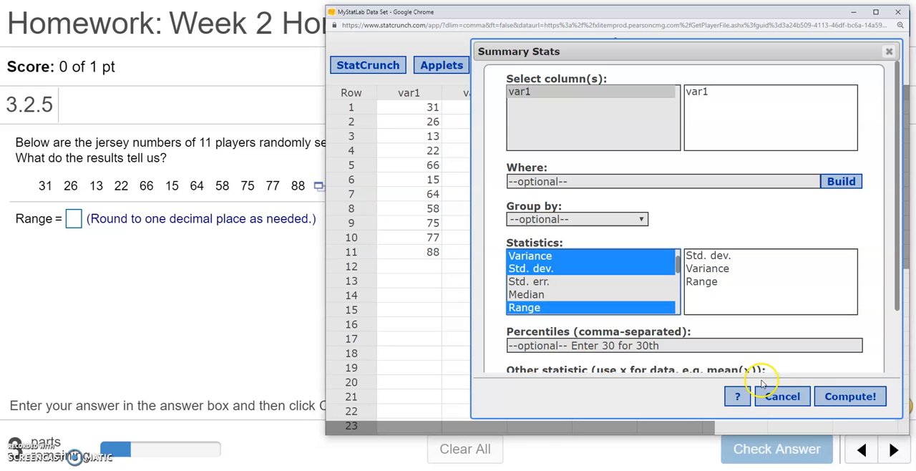
left_click(846, 401)
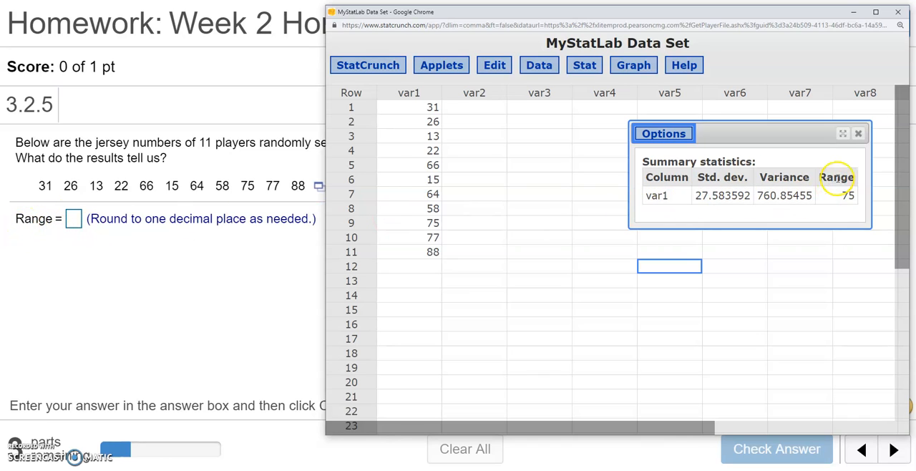
Copy the computed range of 75 into the homework's Range answer, check it and dismiss the feedback
left_click_drag(842, 195, 856, 195)
key("ctrl+c")
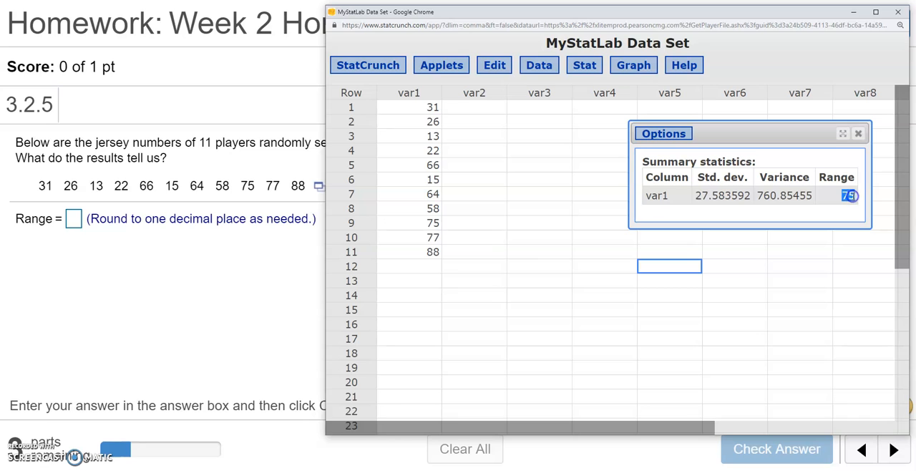
left_click(74, 220)
key("ctrl+v")
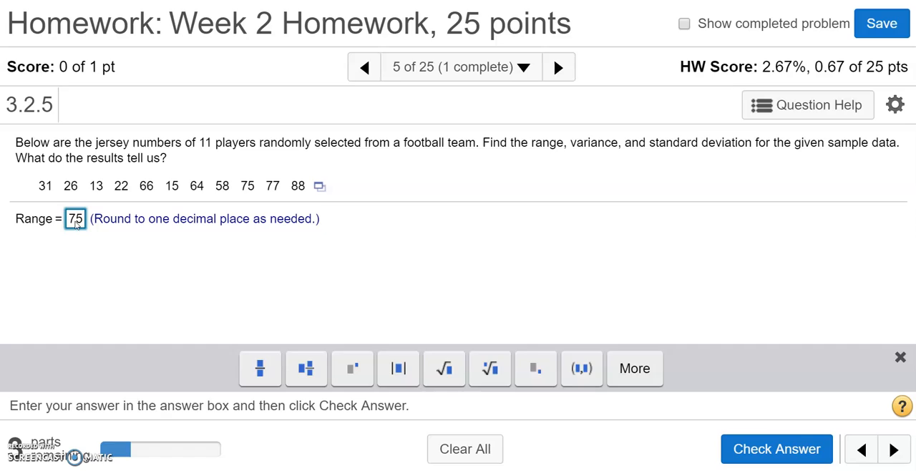
key("Return")
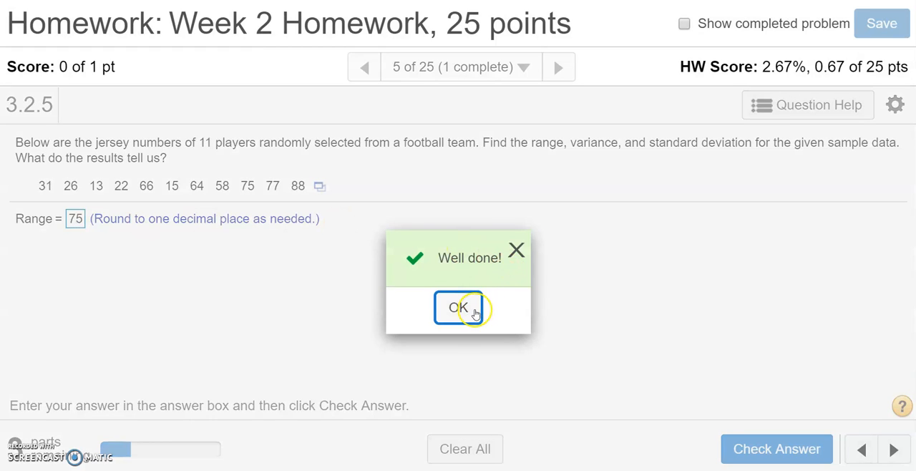
left_click(458, 308)
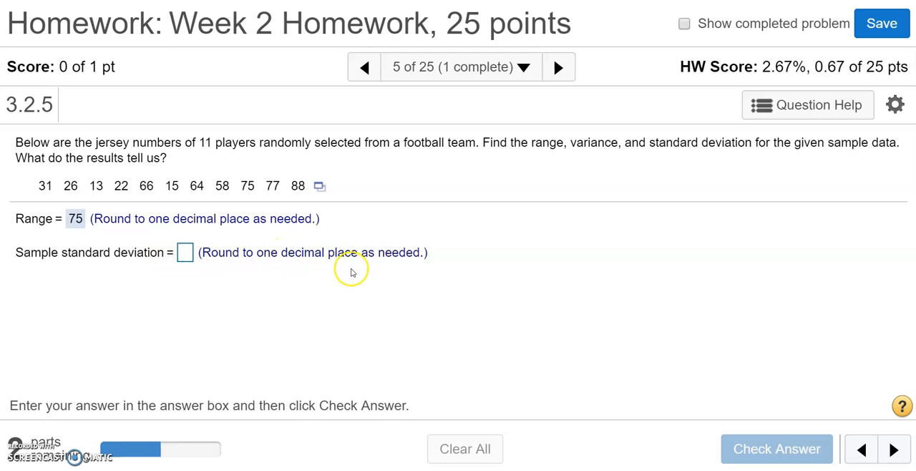
Copy the computed standard deviation from the StatCrunch results into the homework's sample standard deviation answer
key("alt+Tab")
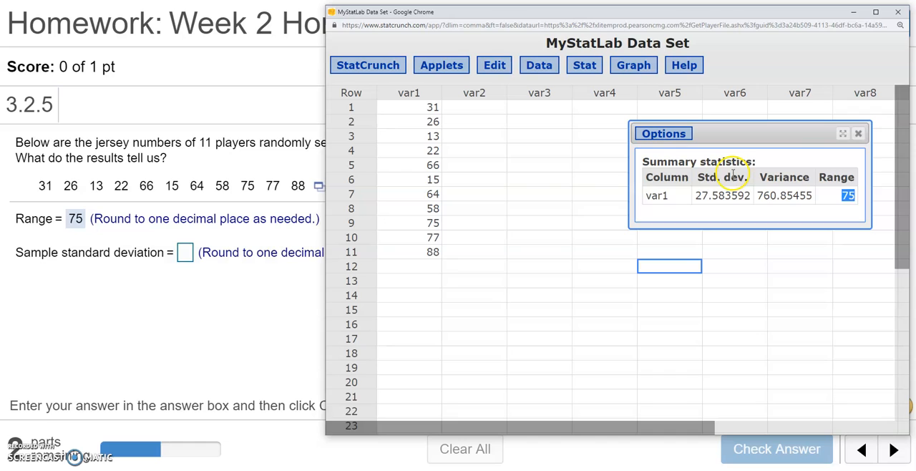
left_click_drag(695, 196, 750, 195)
key("ctrl+c")
left_click(185, 252)
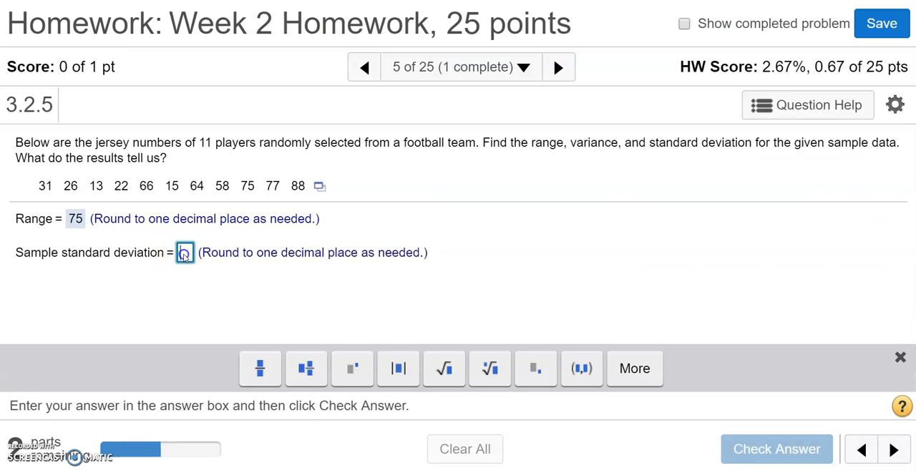
key("ctrl+v")
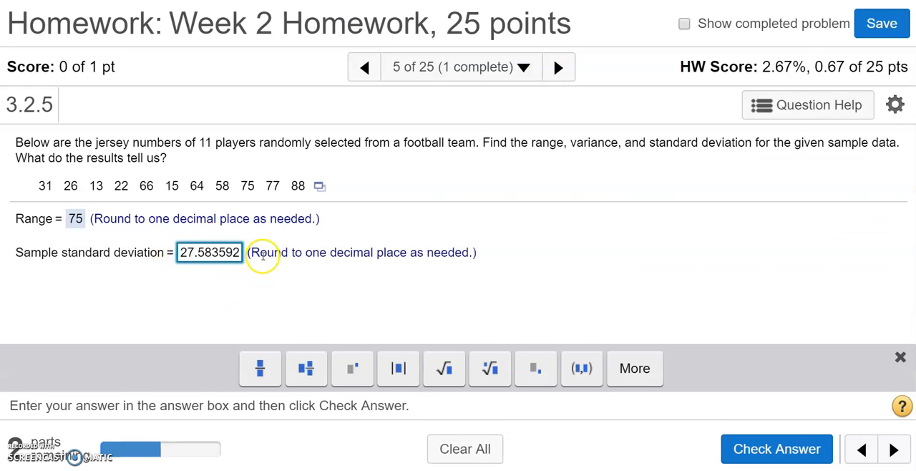
Round the sample standard deviation answer to 27.6, check it and dismiss the feedback
key("BackSpace")
key("BackSpace")
key("BackSpace")
key("BackSpace")
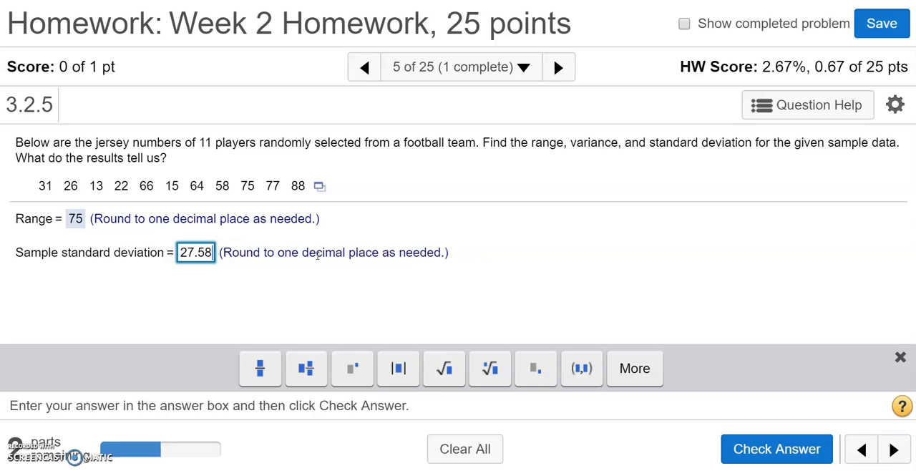
left_click(210, 260)
key("BackSpace")
key("BackSpace")
type("6")
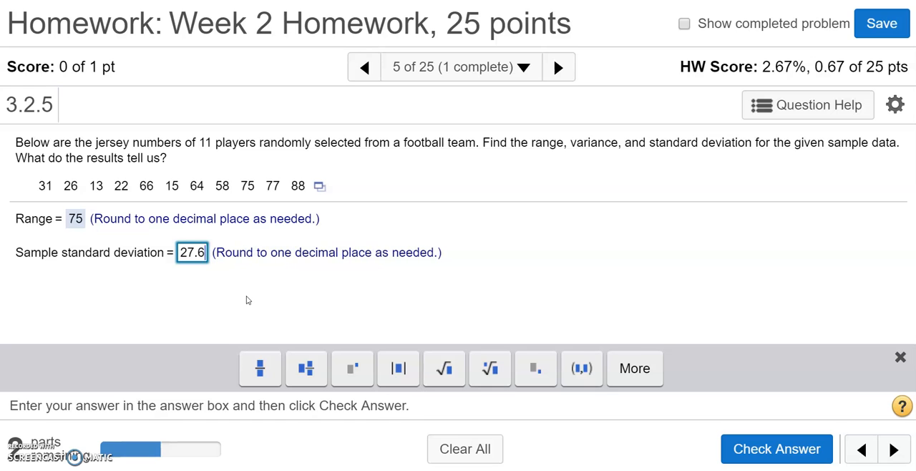
key("Return")
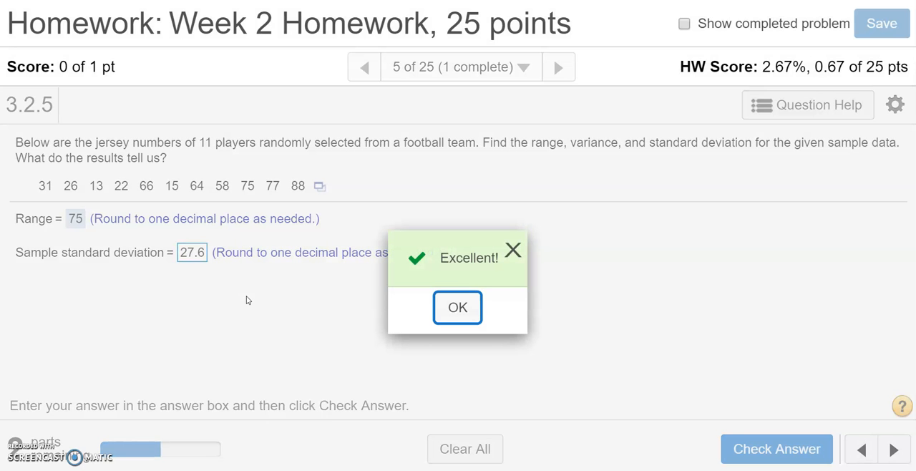
key("Return")
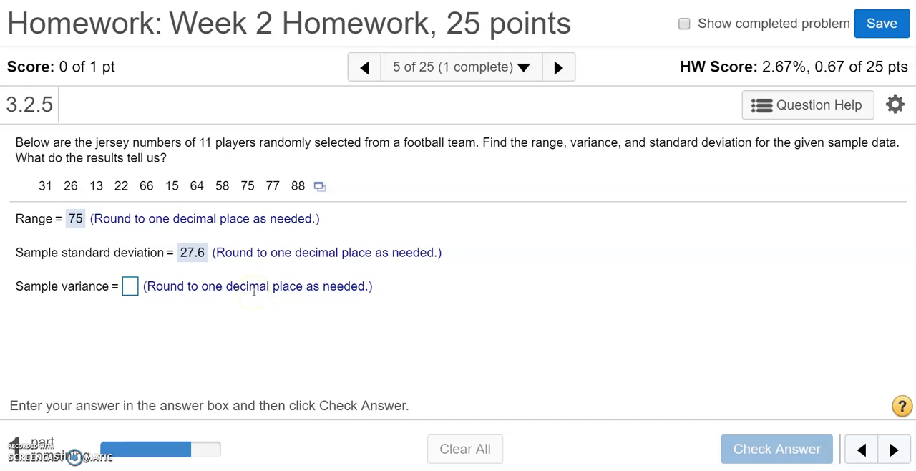
Copy the computed variance from the StatCrunch results into the homework's sample variance answer
key("alt+Tab")
left_click(757, 195)
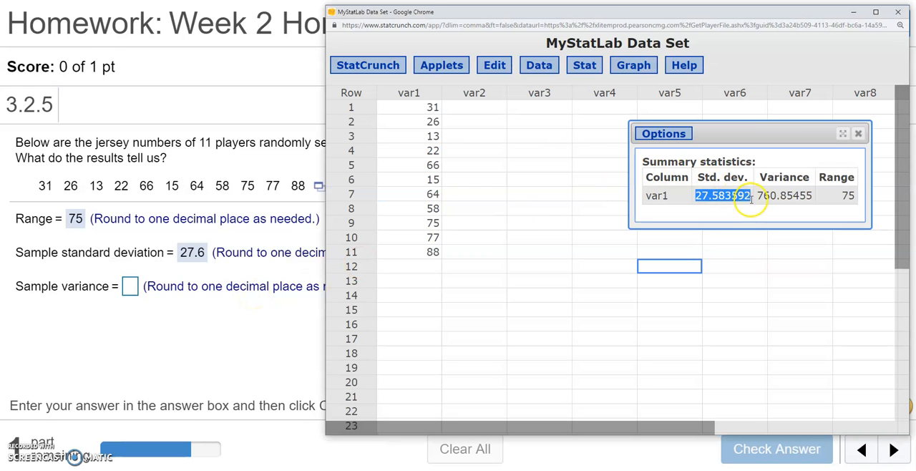
left_click_drag(757, 196, 815, 195)
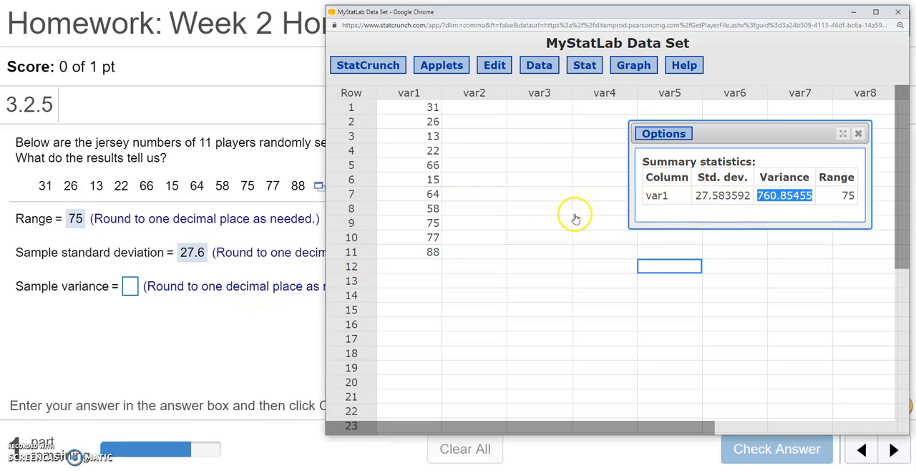
left_click(129, 286)
key("ctrl+v")
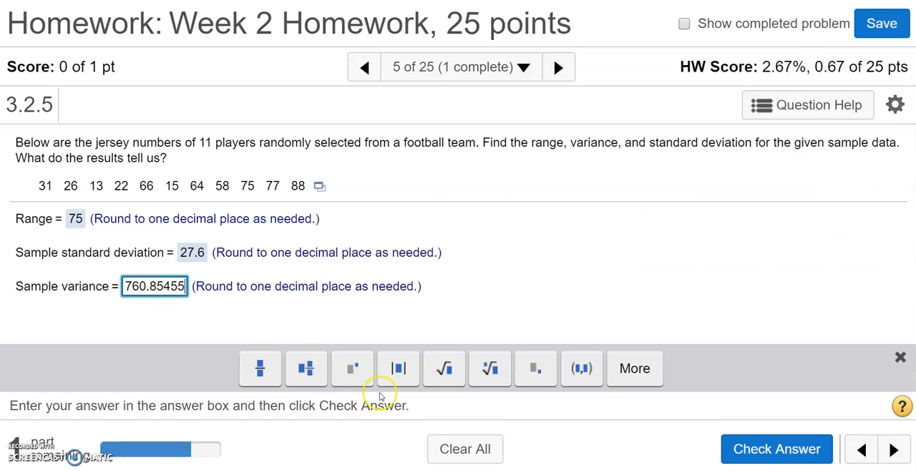
Round the sample variance answer to 760.9 and submit it for checking
key("BackSpace")
key("BackSpace")
key("BackSpace")
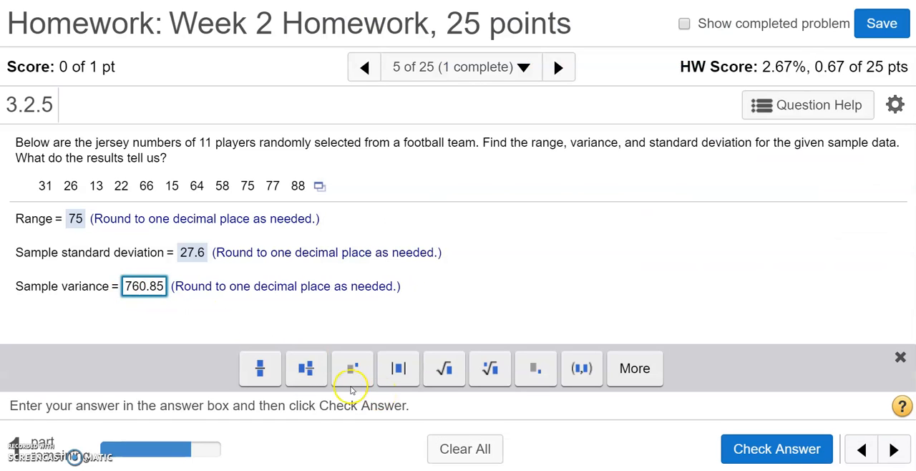
left_click(156, 292)
key("BackSpace")
key("BackSpace")
type("9")
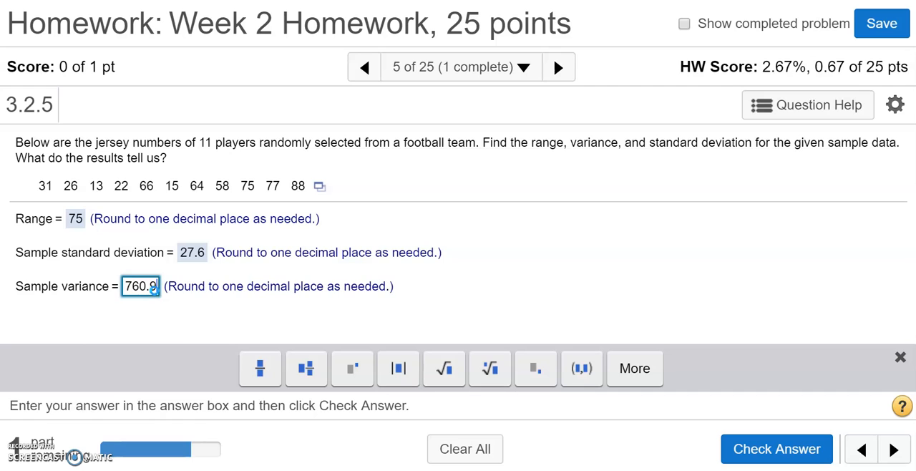
key("Return")
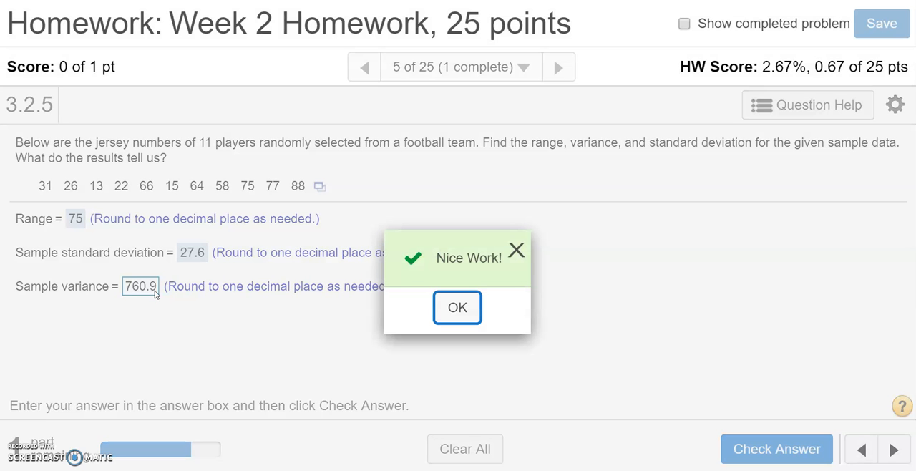